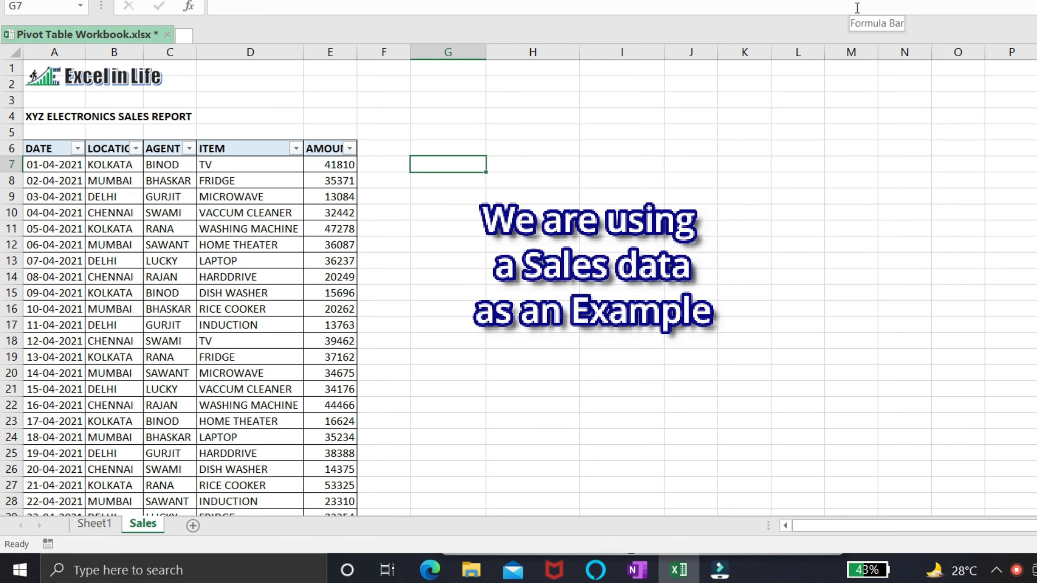
- Check the DATE column of the sales data from its first to its last record for blank rows
key("Left")
key("Left")
key("Left")
key("Left")
key("Left")
key("Left")
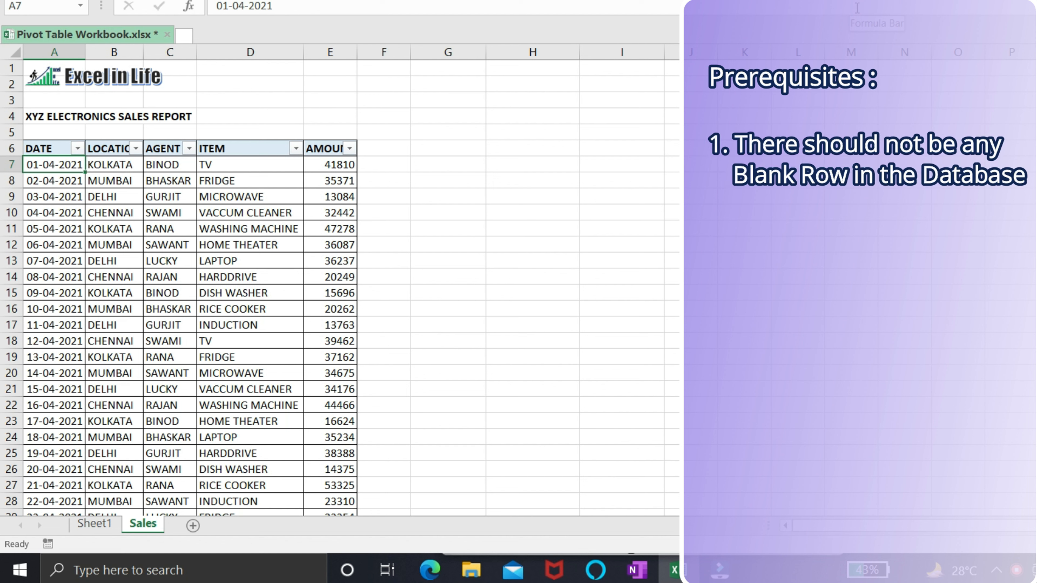
key("ctrl+Down")
key("ctrl+Up")
key("Down")
- Check across the first record of the sales data, from DATE to AMOUNT, for blank columns
key("Right")
key("Right")
key("Right")
key("Right")
key("Right")
key("Left")
key("Left")
key("Left")
key("Left")
key("Left")
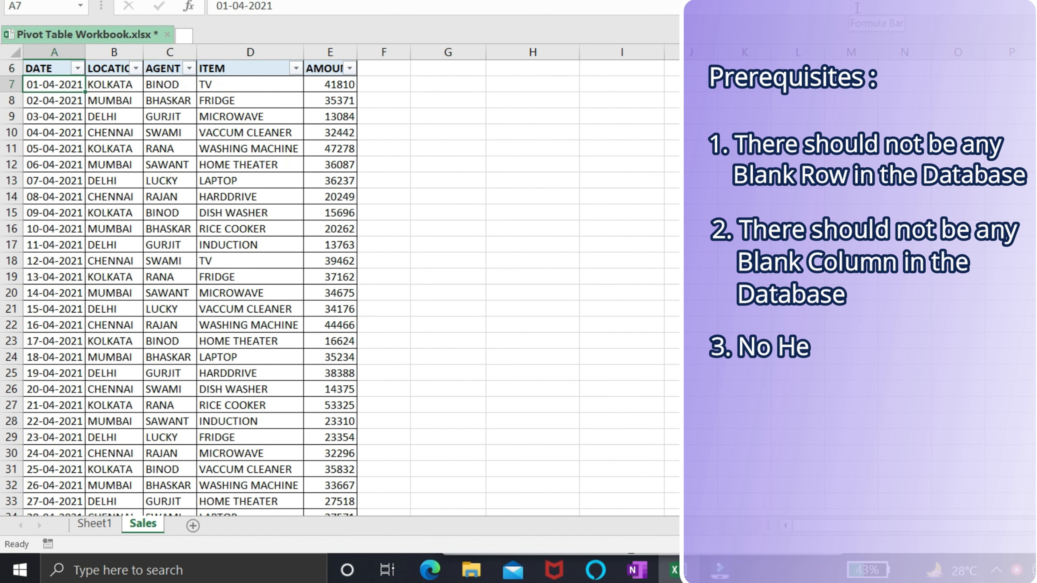
- Check the header row of the sales data from DATE to AMOUNT for blank headings
key("ctrl+Up")
key("ctrl+Up")
key("ctrl+Down")
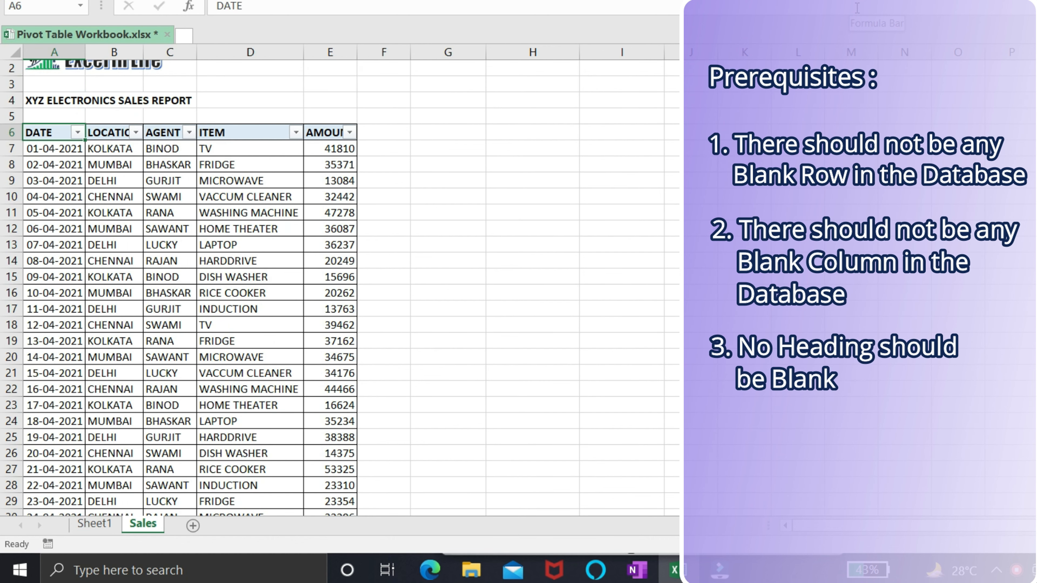
key("Right")
key("Right")
key("Right")
key("Right")
key("Right")
key("Home")
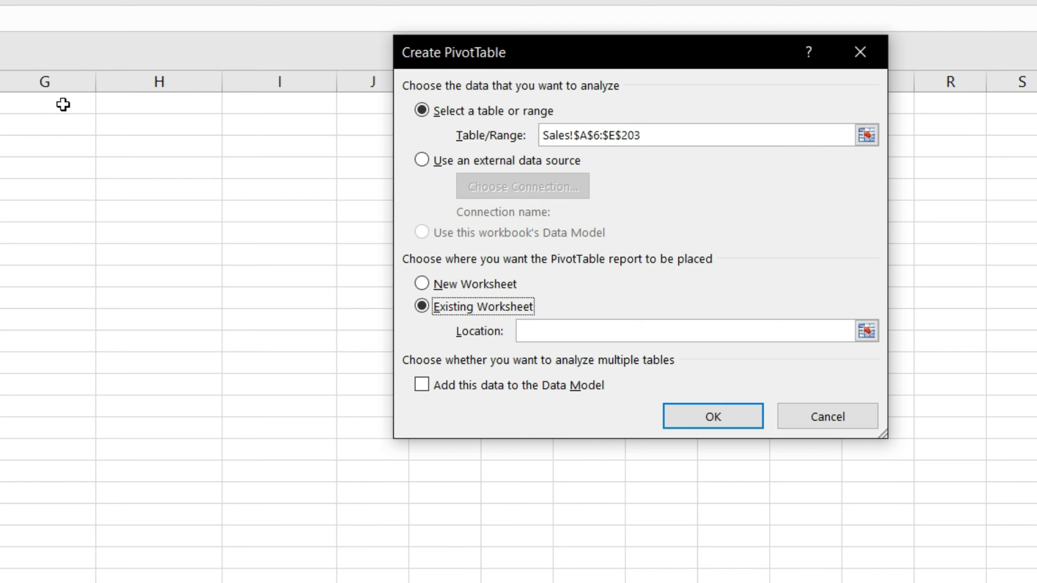
- Create the PivotTable at cell G6 of the Sales sheet, with LOCATION as rows and AMOUNT as values
left_click(462, 132)
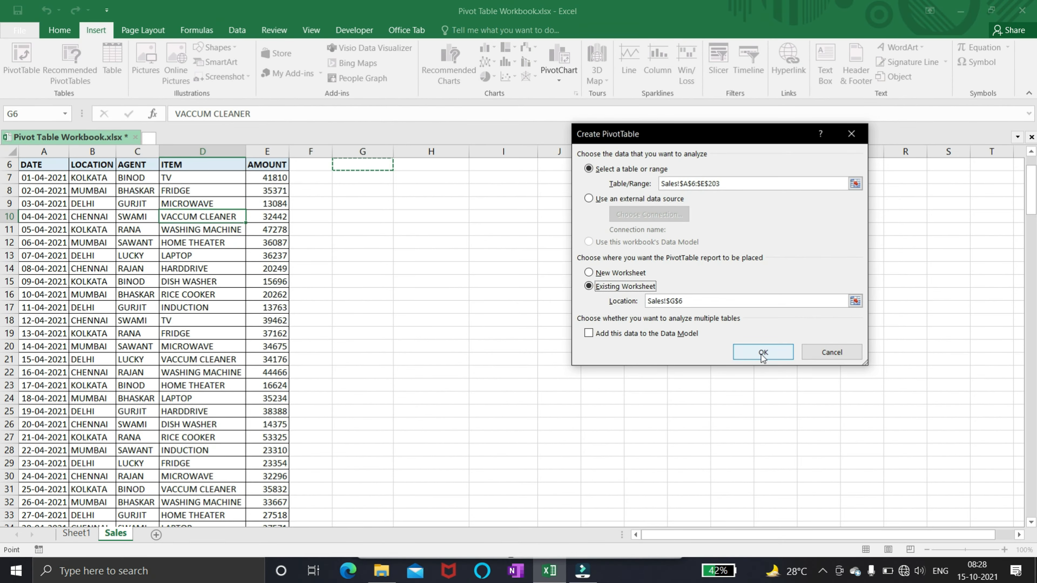
left_click(710, 419)
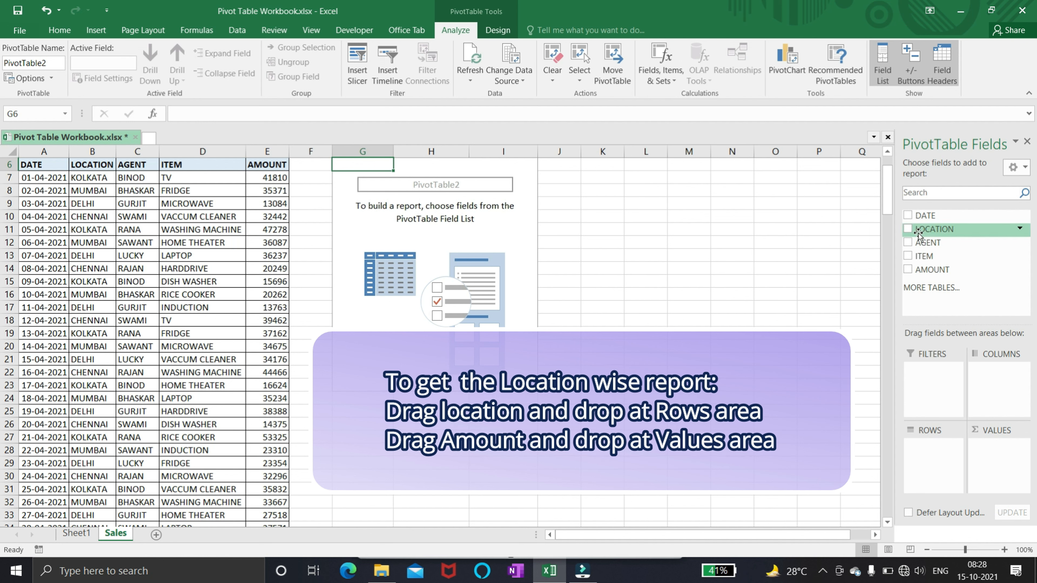
left_click_drag(917, 231, 931, 454)
left_click_drag(926, 270, 996, 458)
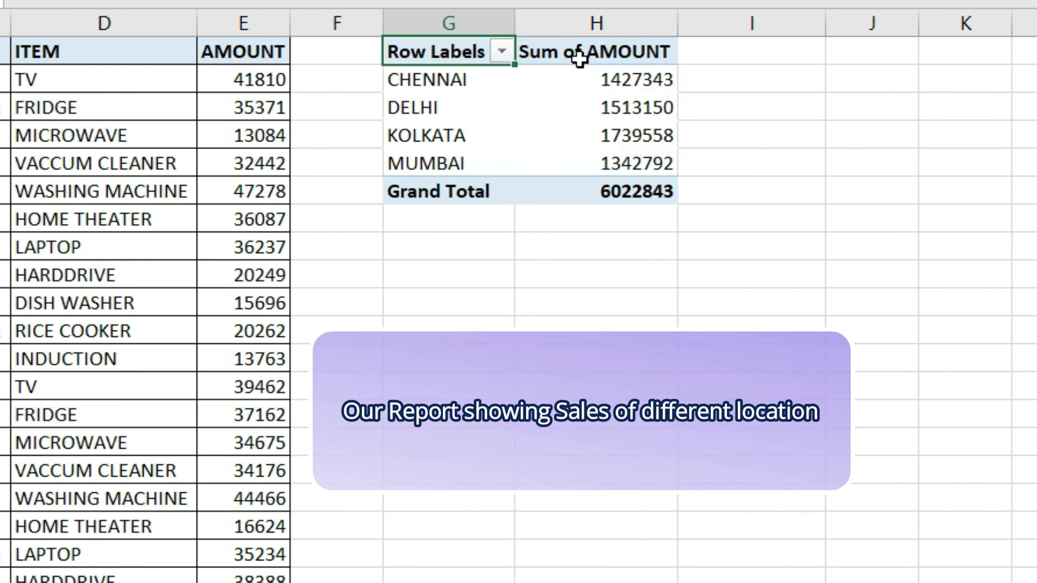
- Rename the PivotTable's value heading in H6 to "Sum of Sales"
left_click(574, 51)
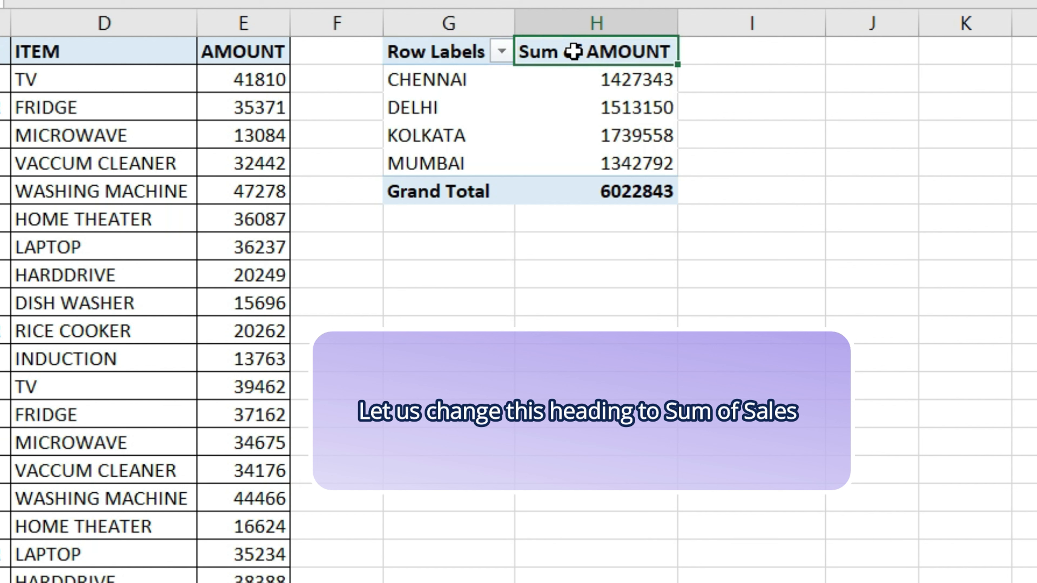
type("Sum")
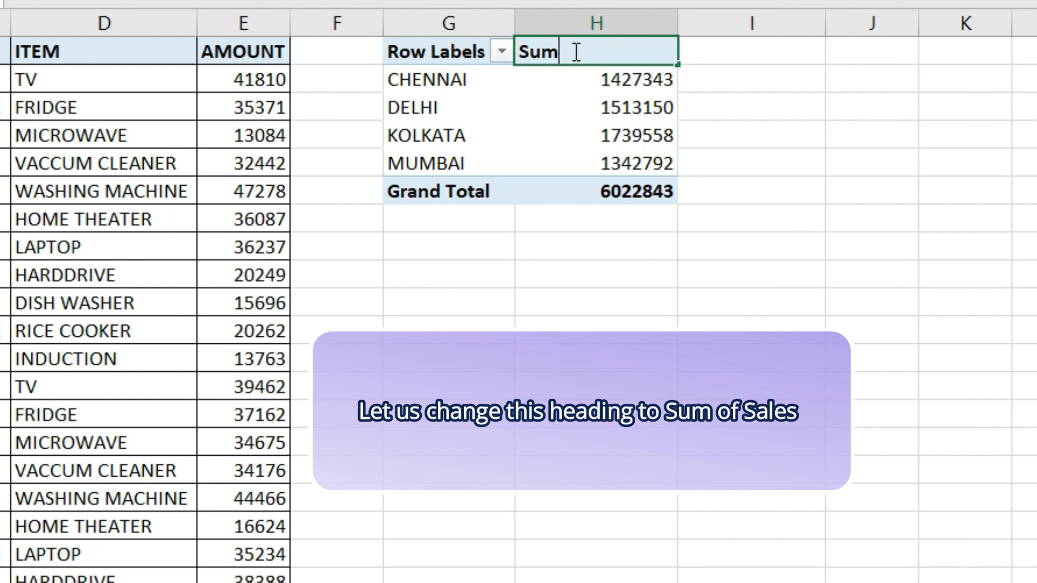
type(" of Sales")
key("Return")
- Add AMOUNT to the PivotTable values a second time and show that column as % of Grand Total
left_click_drag(931, 274, 1002, 478)
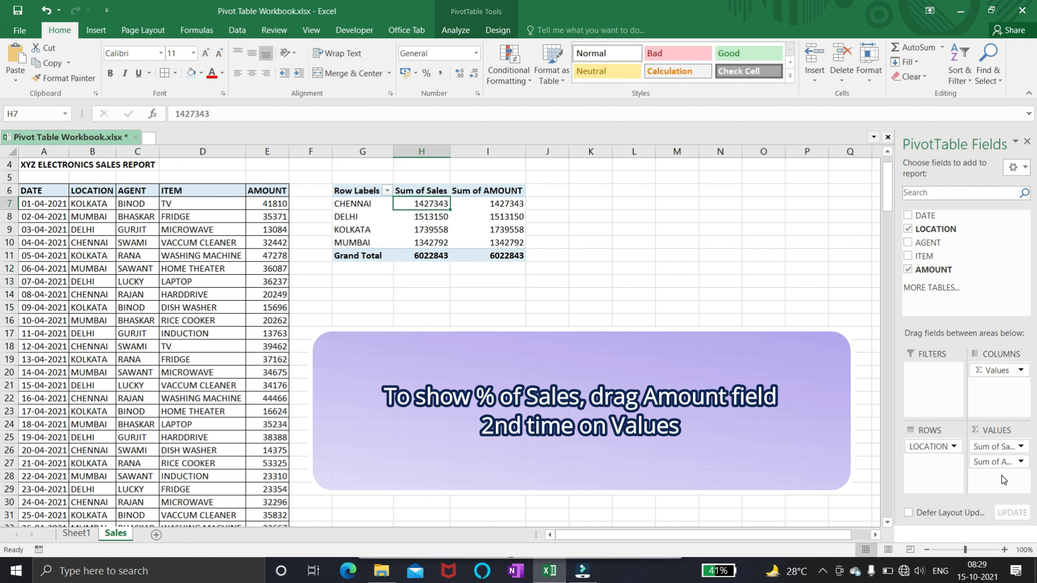
left_click(504, 204)
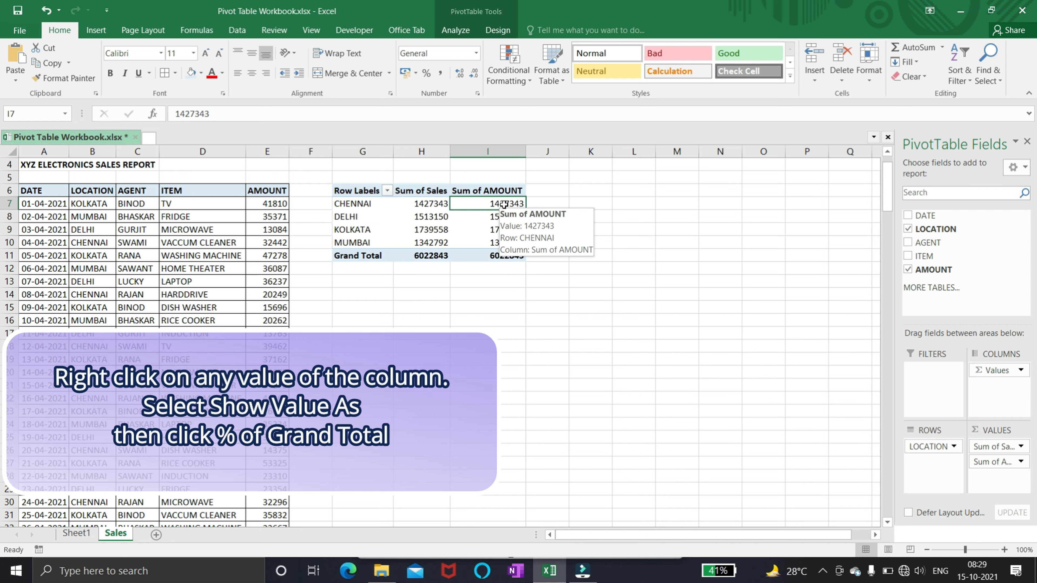
right_click(505, 204)
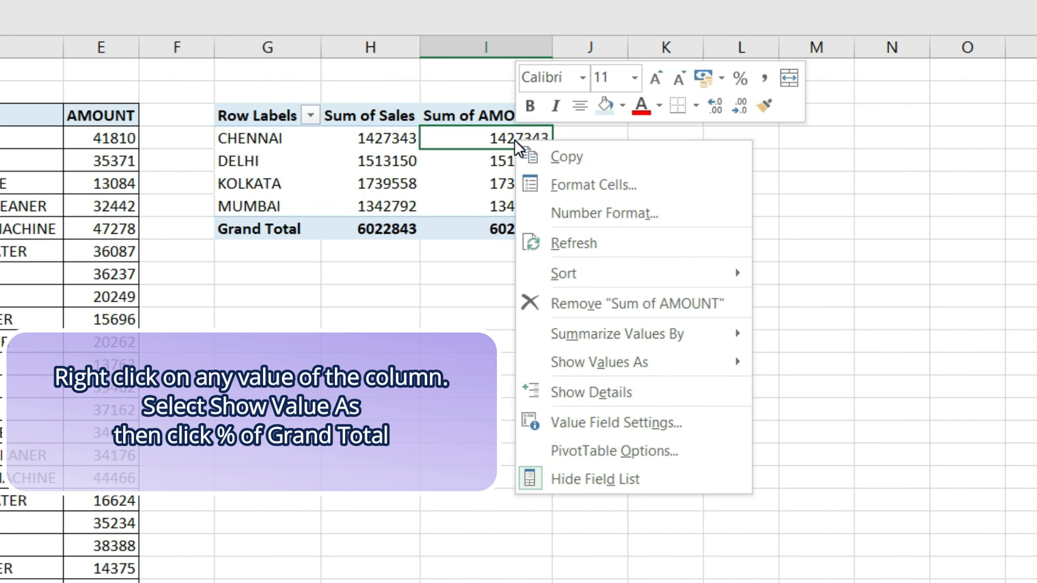
mouse_move(676, 378)
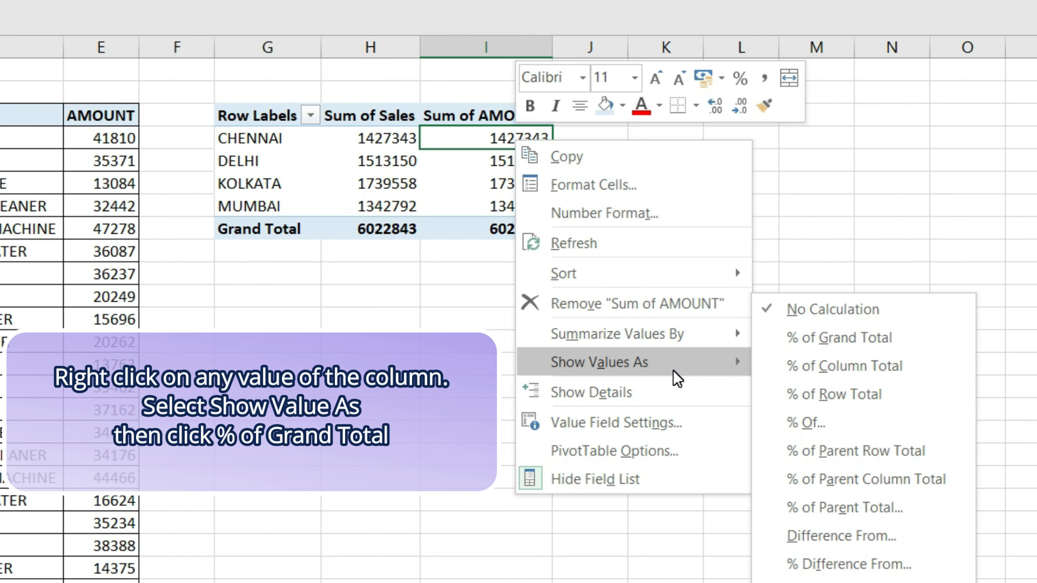
left_click(839, 338)
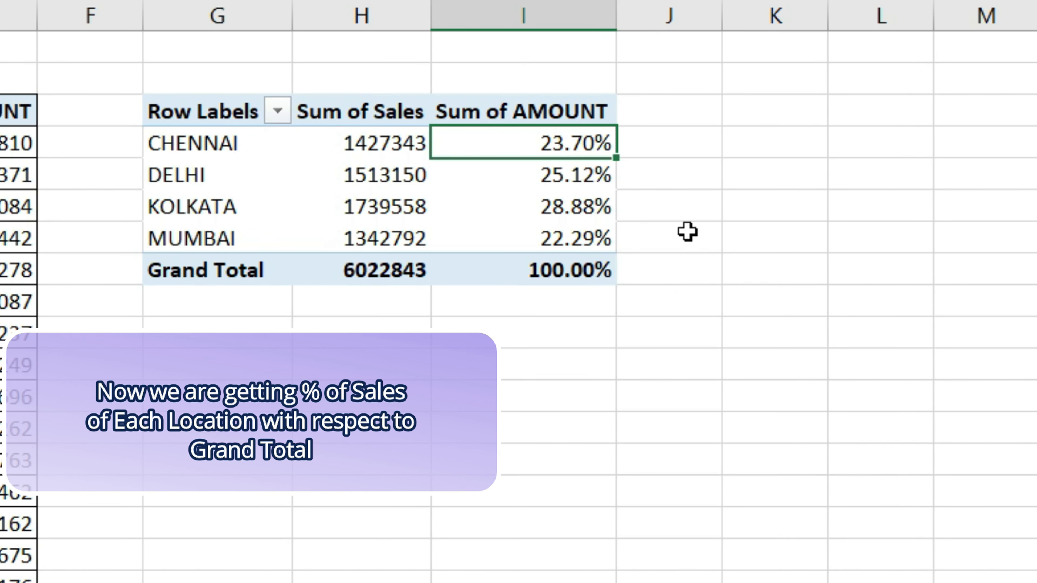
- Rename the percentage column's heading to "% of Sales" and autofit the width of column I
left_click(535, 118)
type("% of Sales")
key("Return")
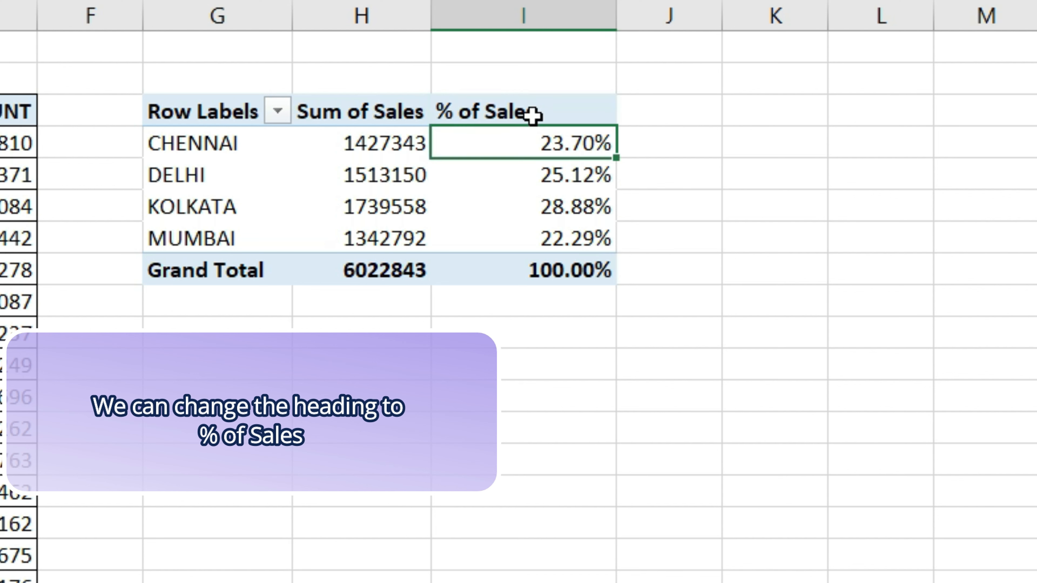
double_click(612, 11)
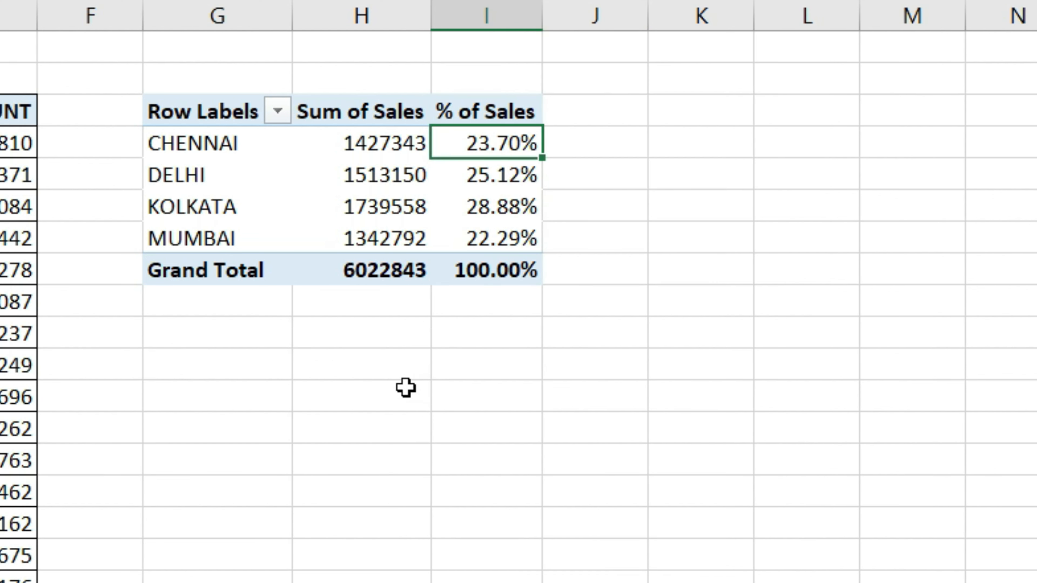